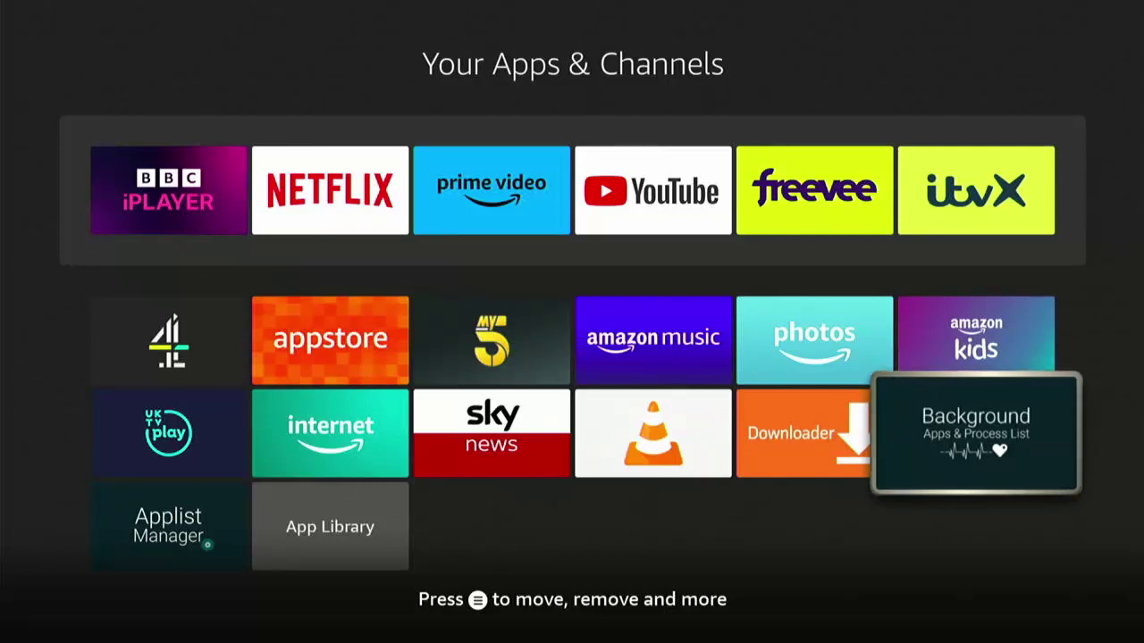
Open the Background Apps & Process List app and read its startup message about the installed version and device date
key(Return)
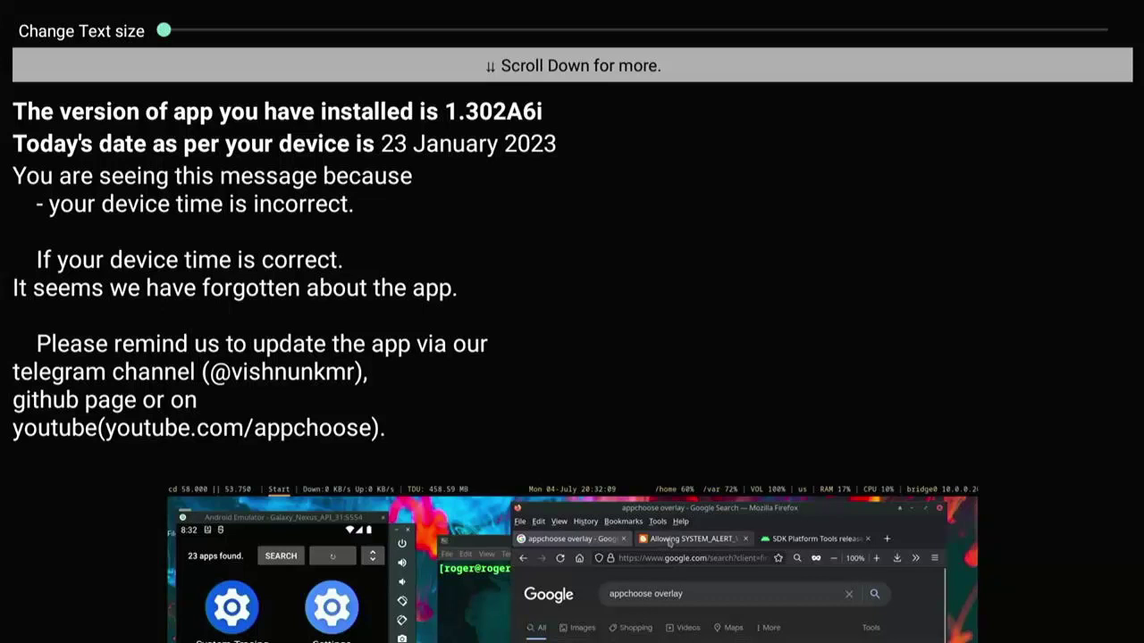
click(668, 541)
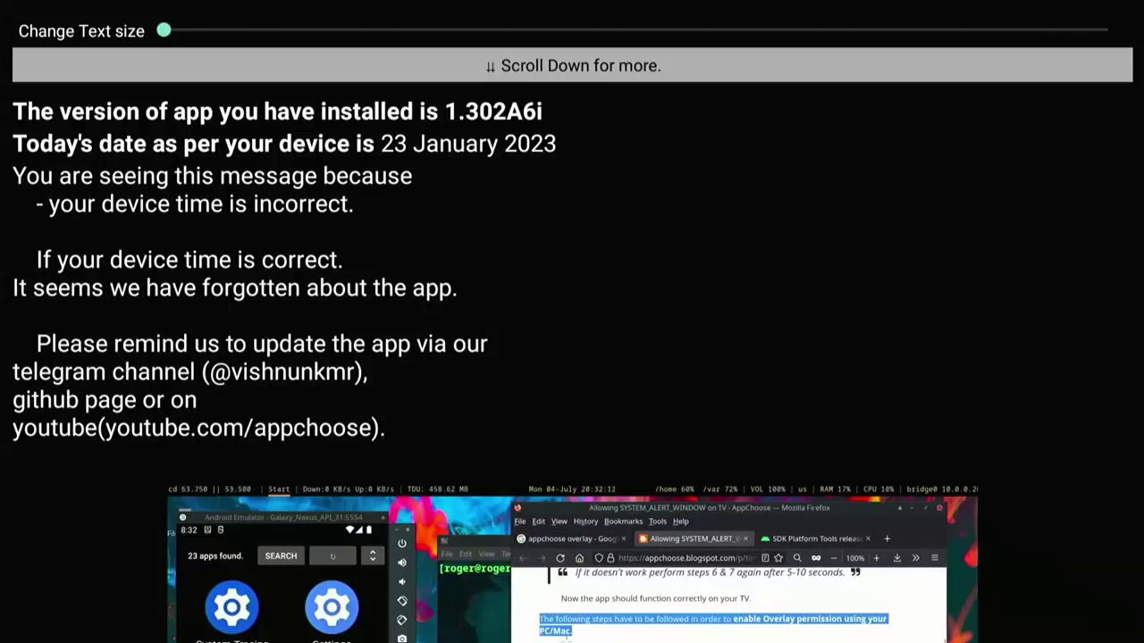
mouse_move(558, 642)
mouse_down()
mouse_move(710, 640)
mouse_move(589, 630)
mouse_move(561, 641)
mouse_up()
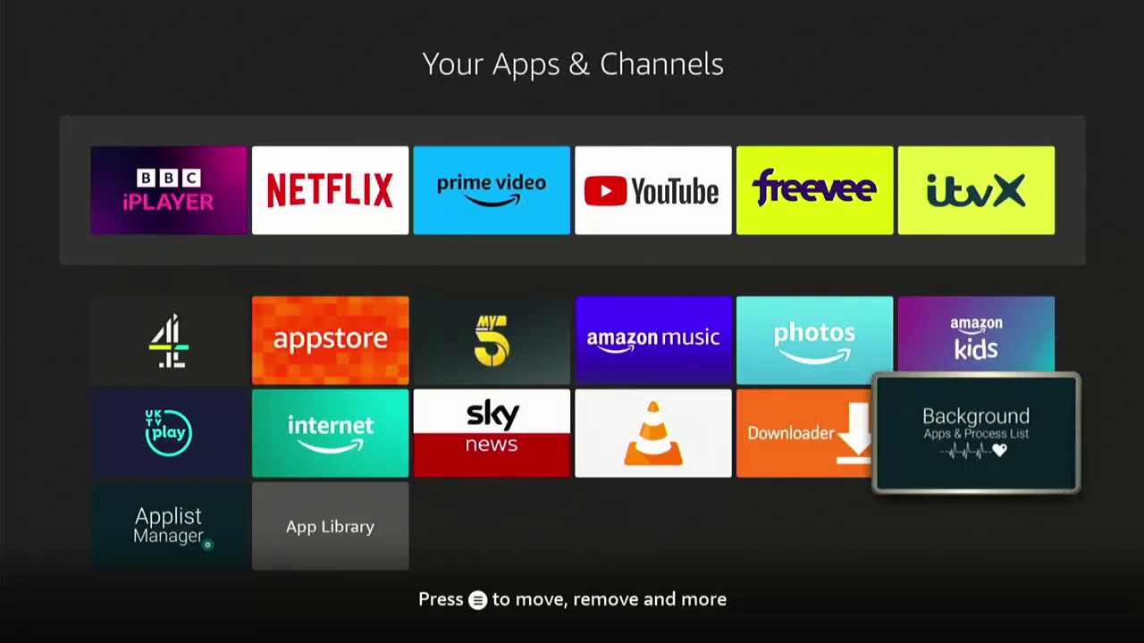
Return to the home screen and open the Applications section of the device settings
key(Home)
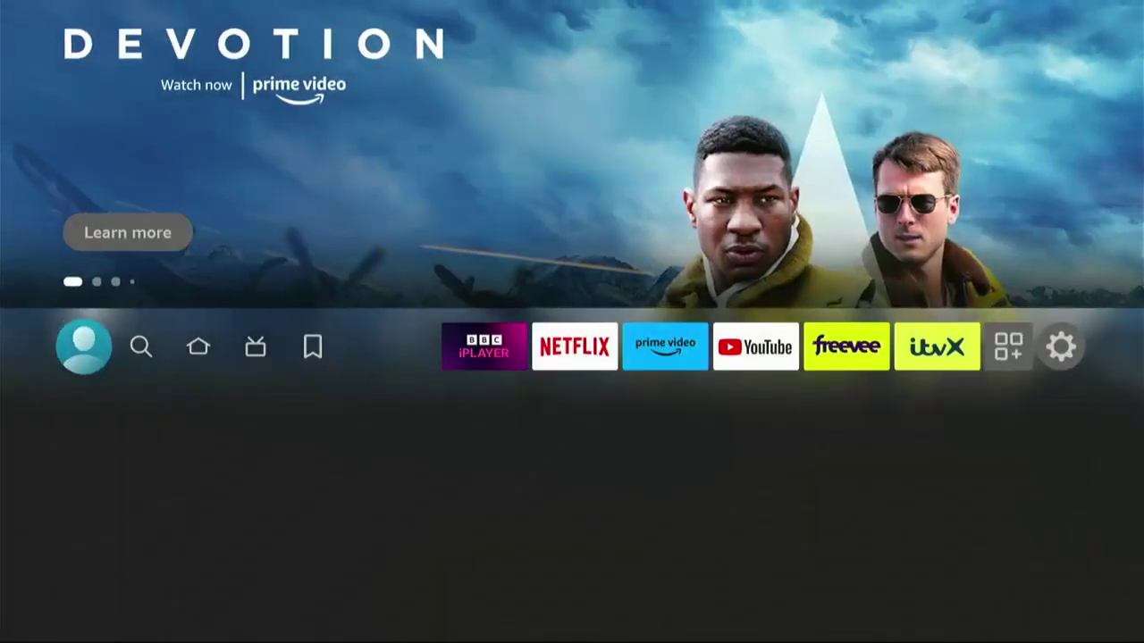
key(Left)
key(Left)
key(Left)
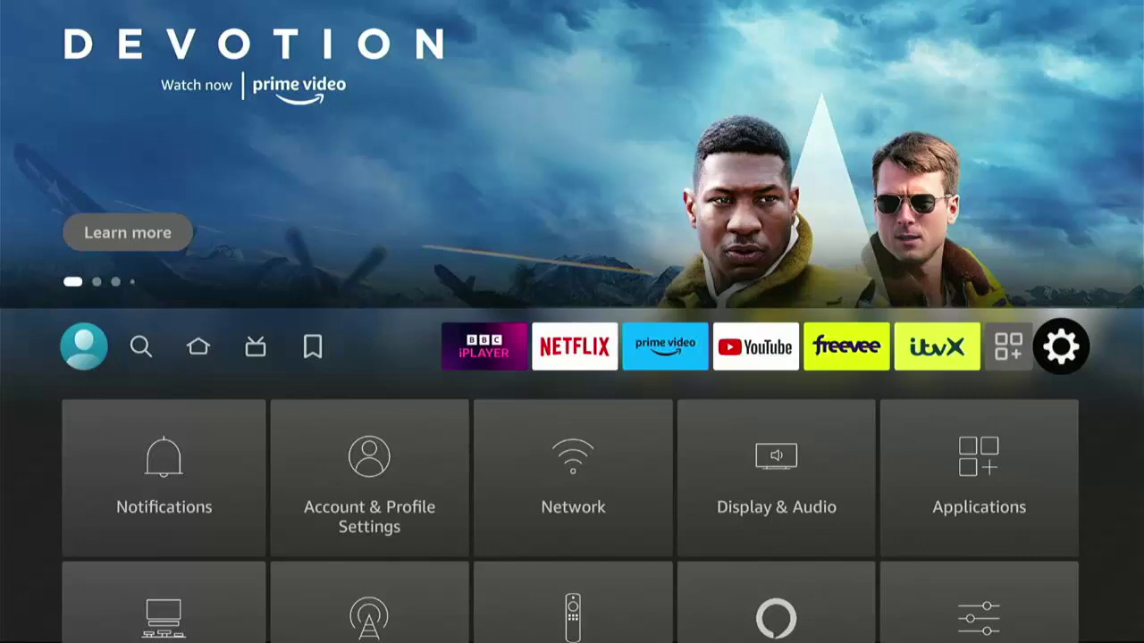
key(Down)
key(Right)
key(Right)
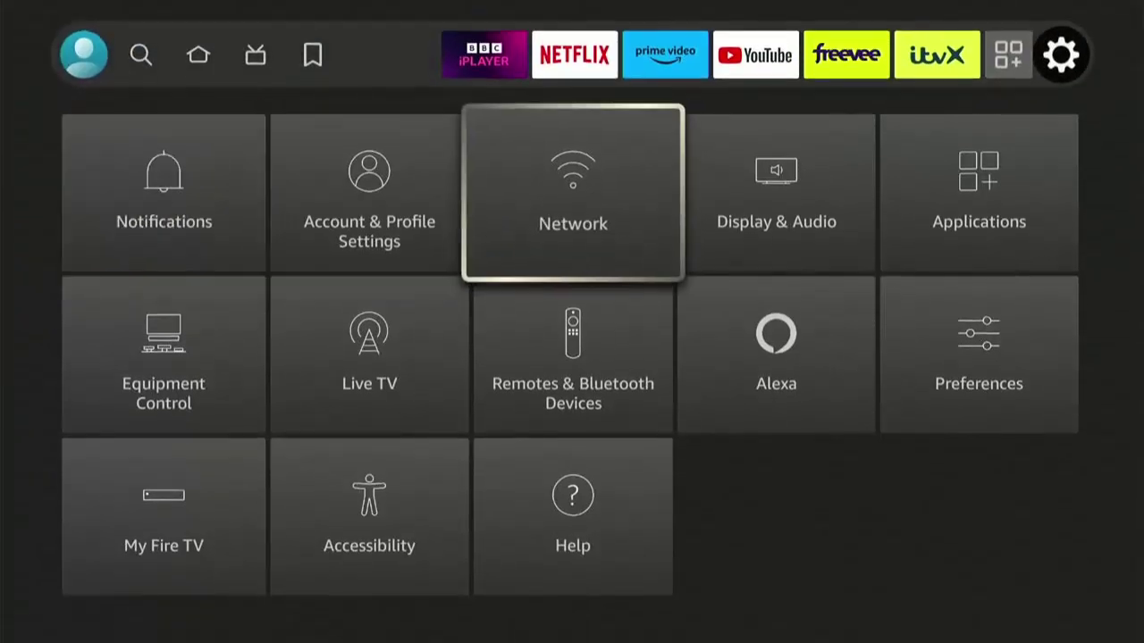
key(Right)
key(Right)
key(Return)
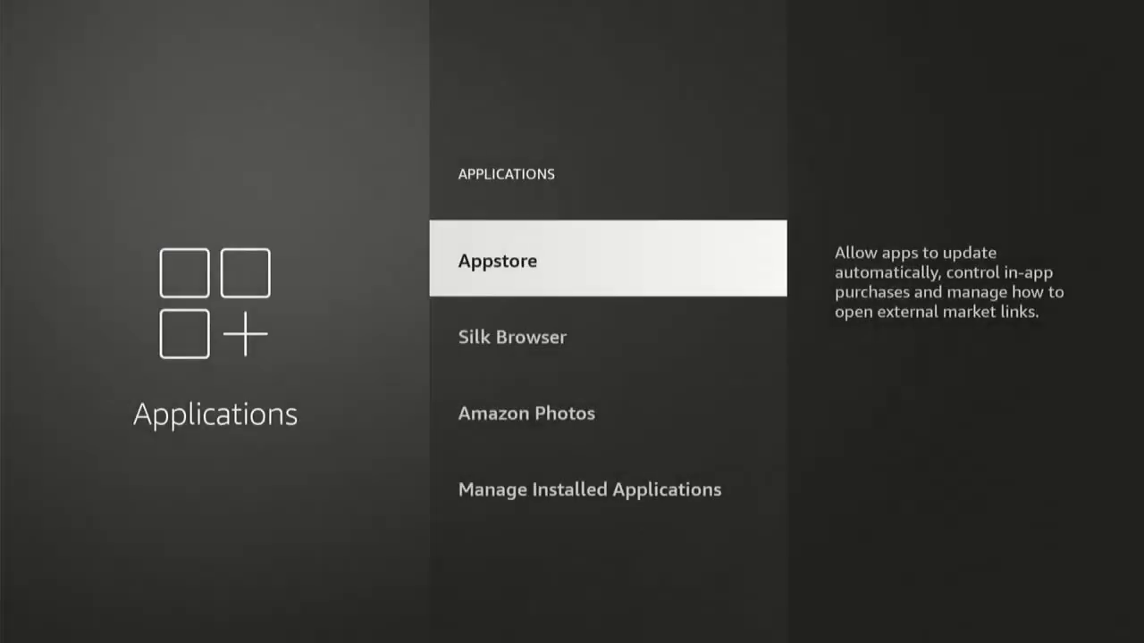
Open the list for managing installed applications
key(Down)
key(Down)
key(Down)
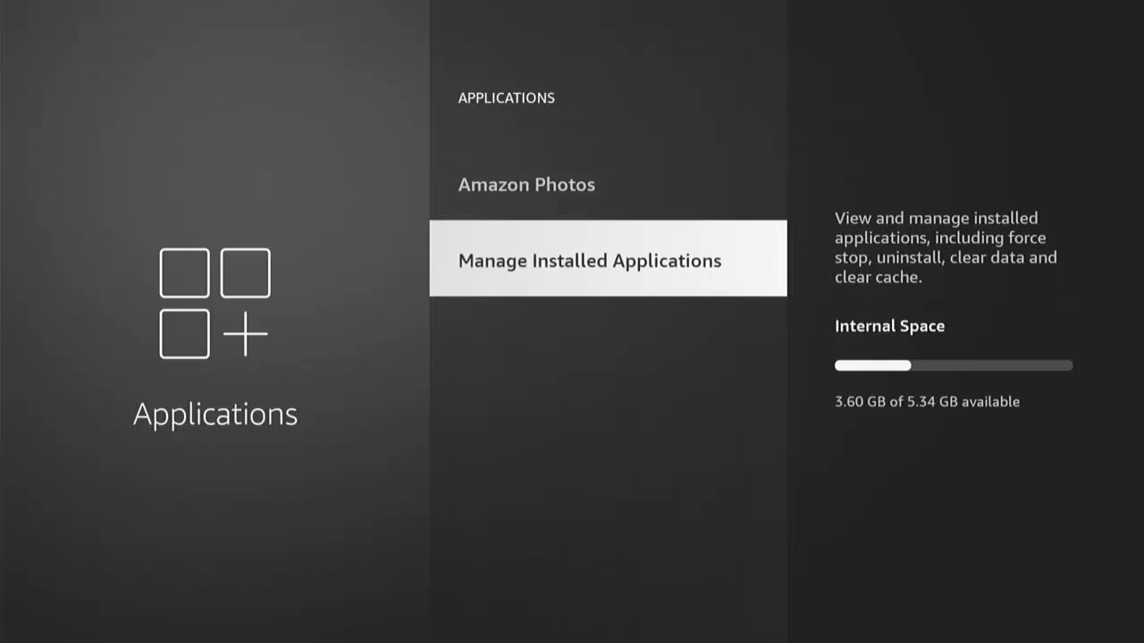
key(Return)
Uninstall Background Apps and Process List from the installed applications and confirm the removal
key(Down)
key(Down)
key(Down)
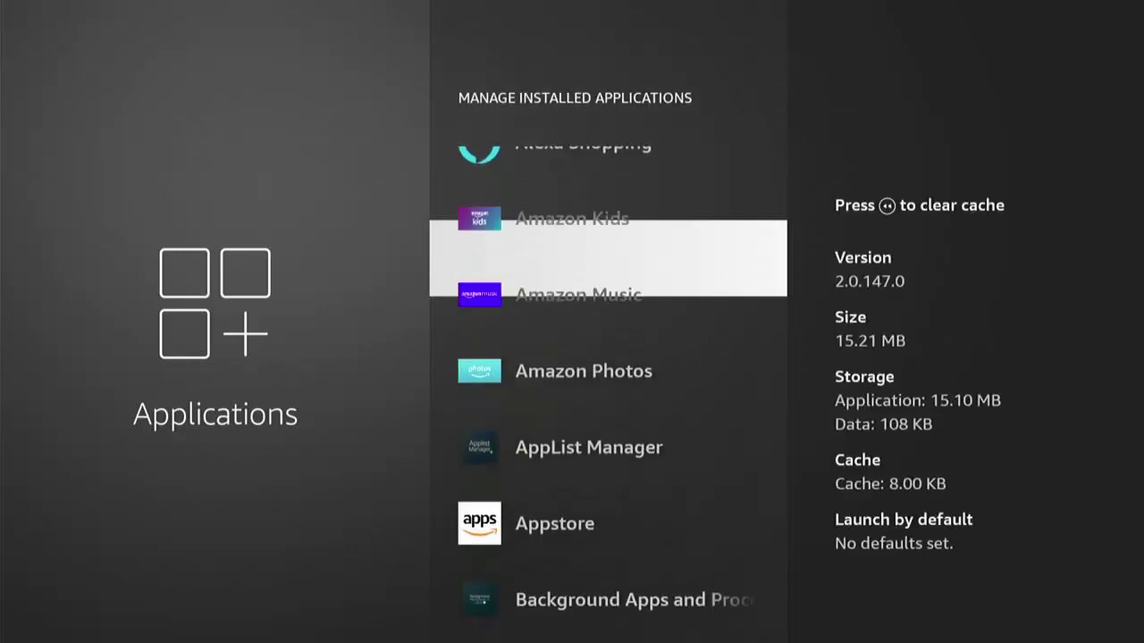
key(Down)
key(Down)
key(Down)
key(Down)
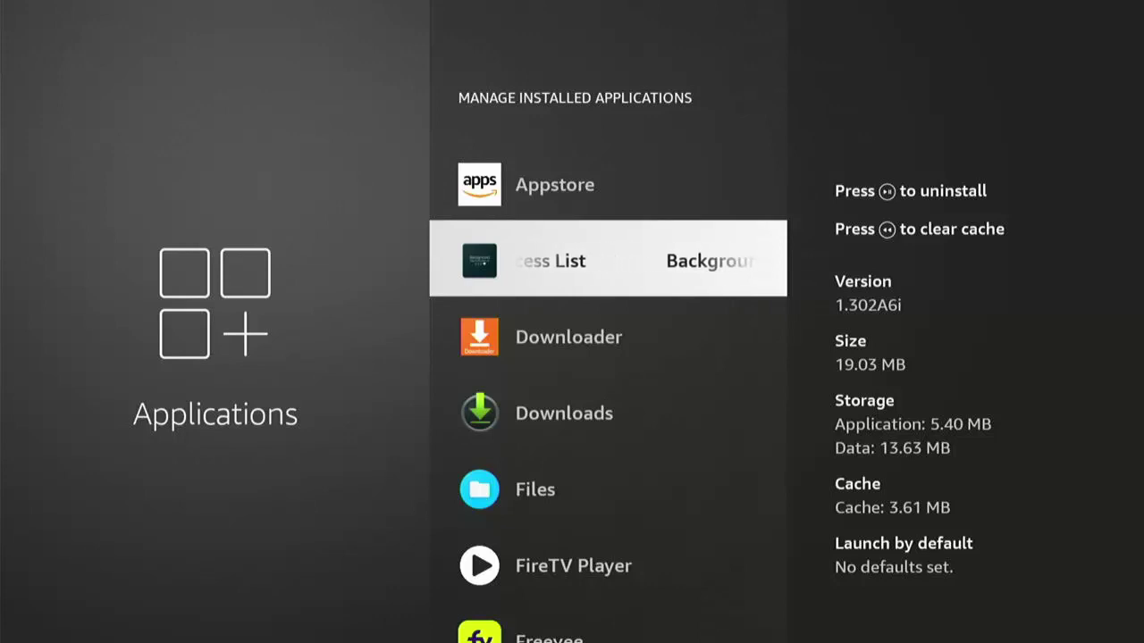
key(XF86AudioPlay)
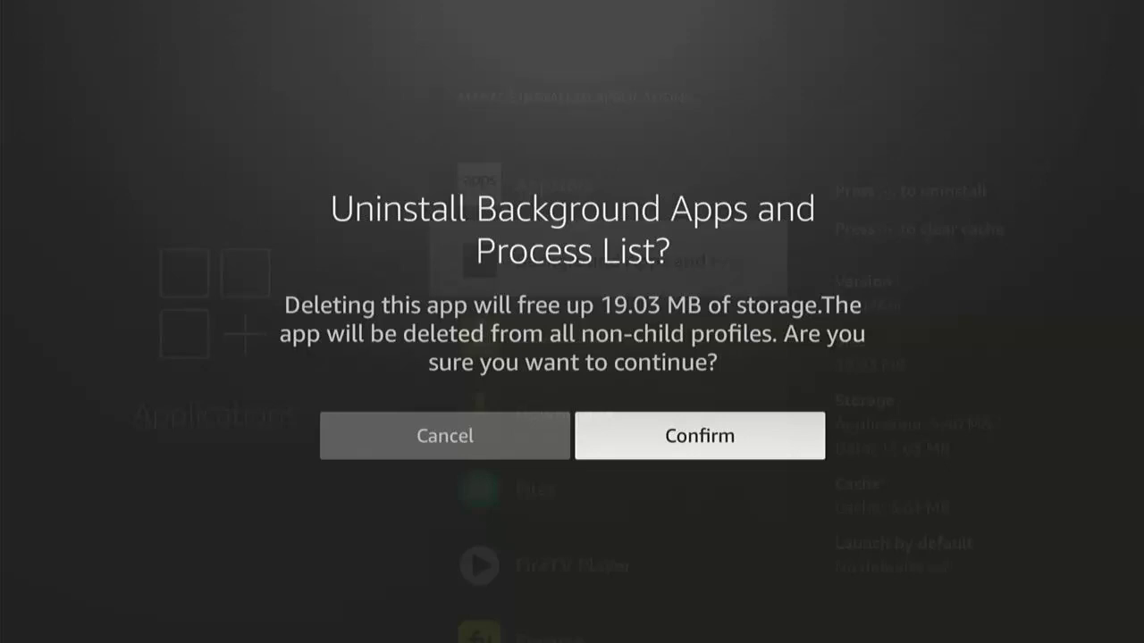
key(Return)
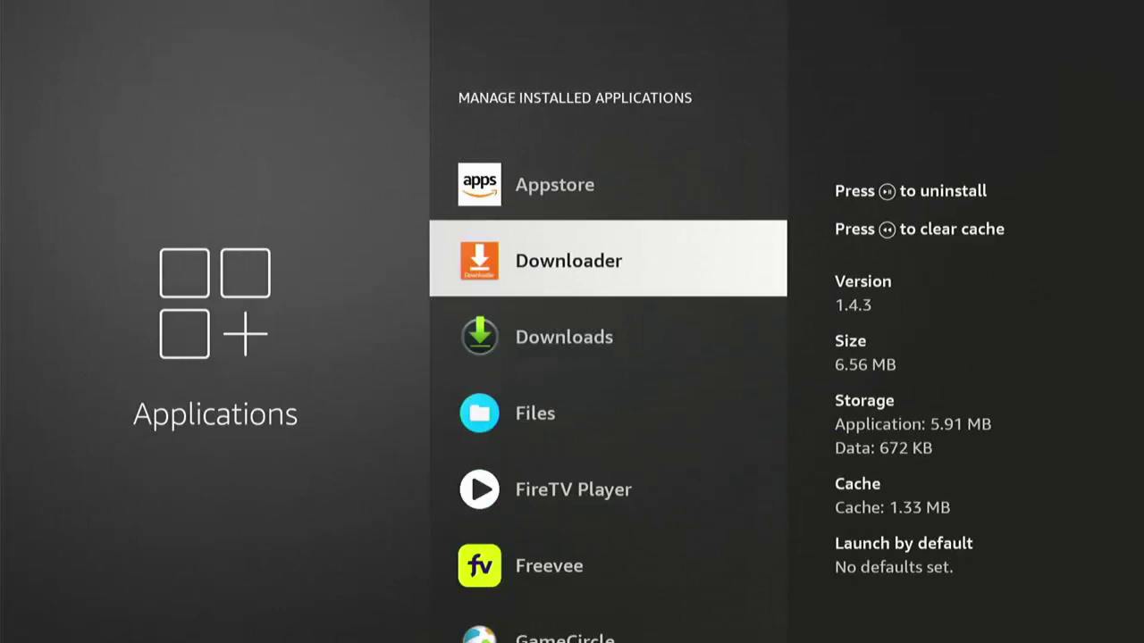
Open the search from the home screen and enter "Bac" as the search term
key(Home)
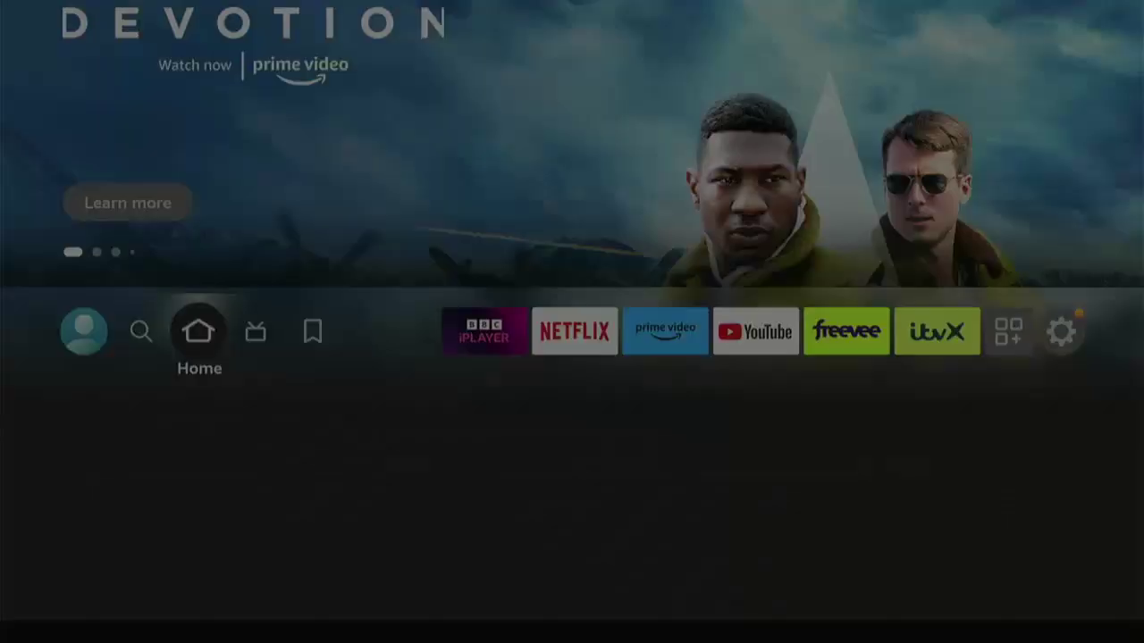
key(Left)
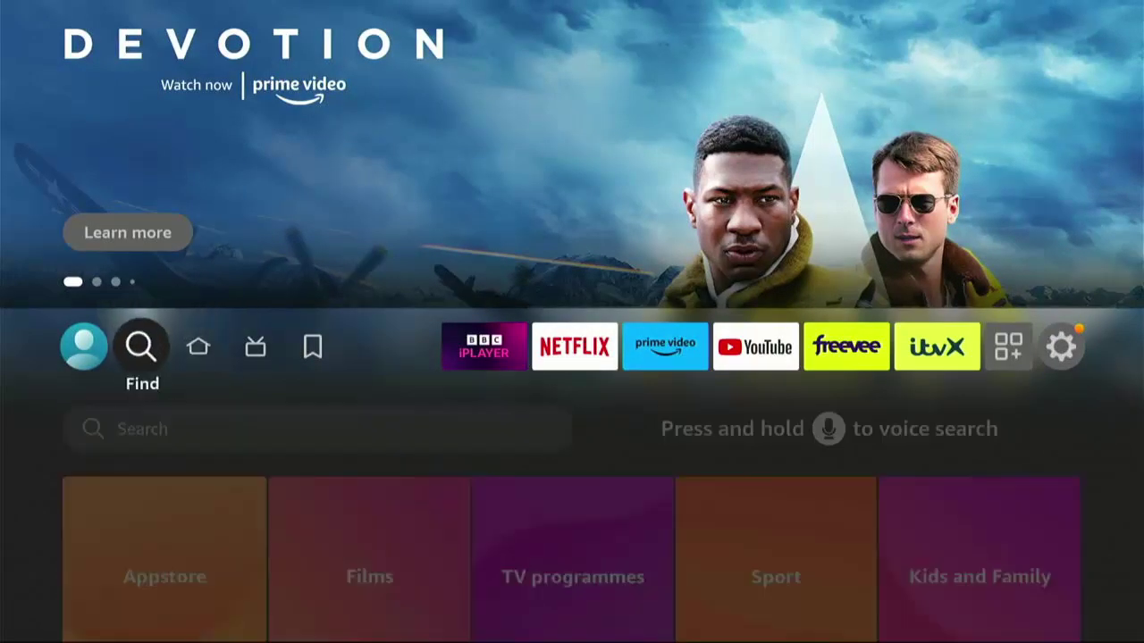
key(Down)
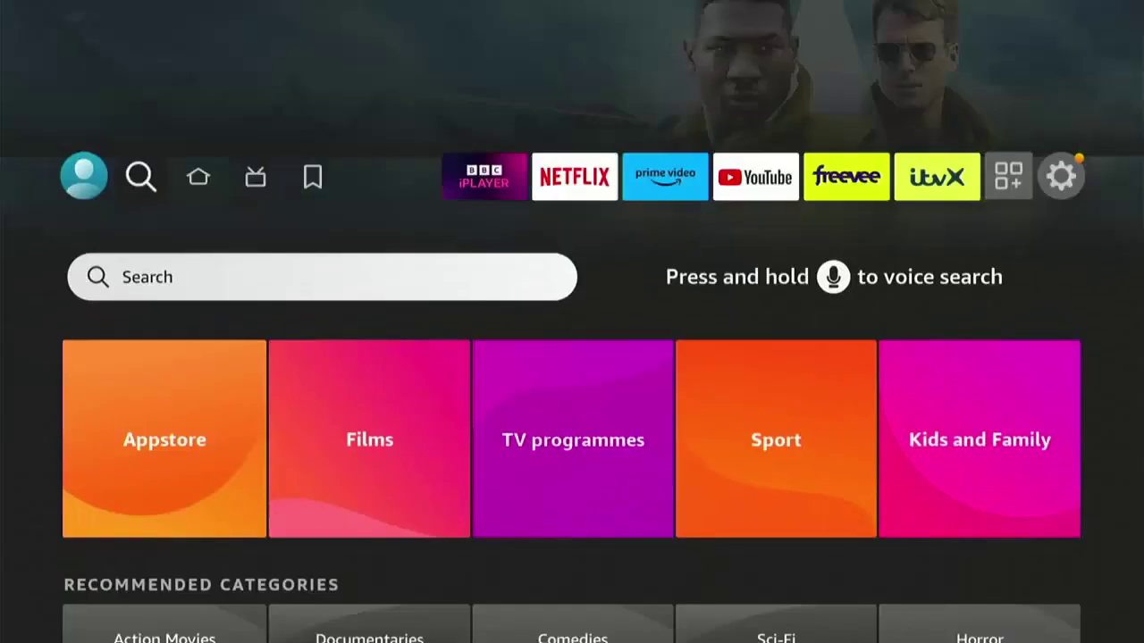
key(Return)
key(Right)
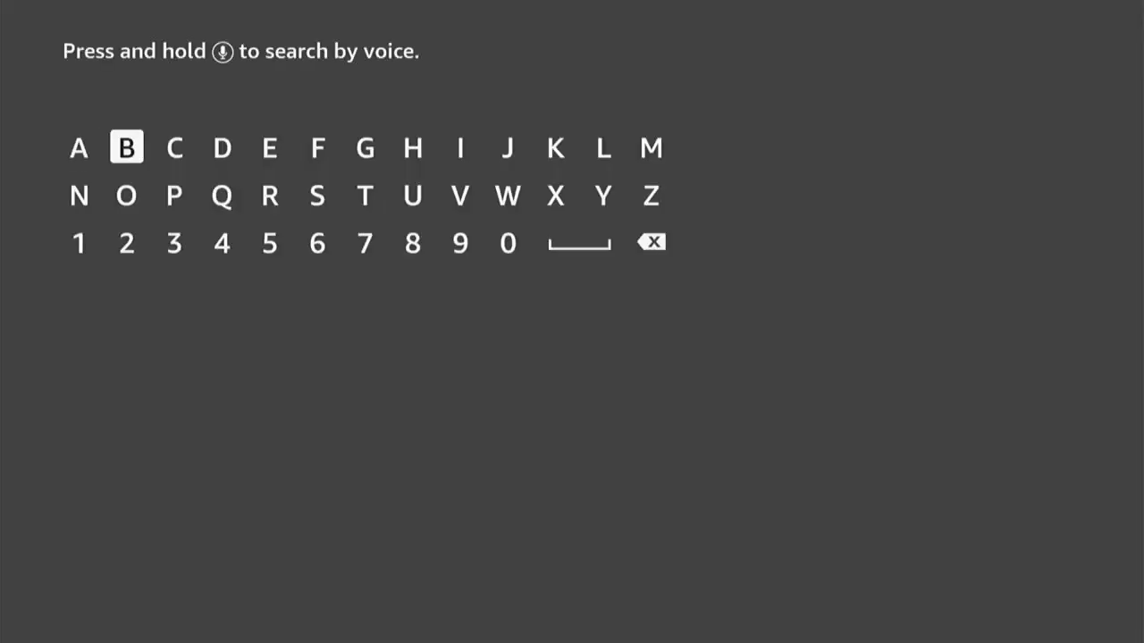
key(Return)
key(Return)
key(Right)
key(Right)
key(Return)
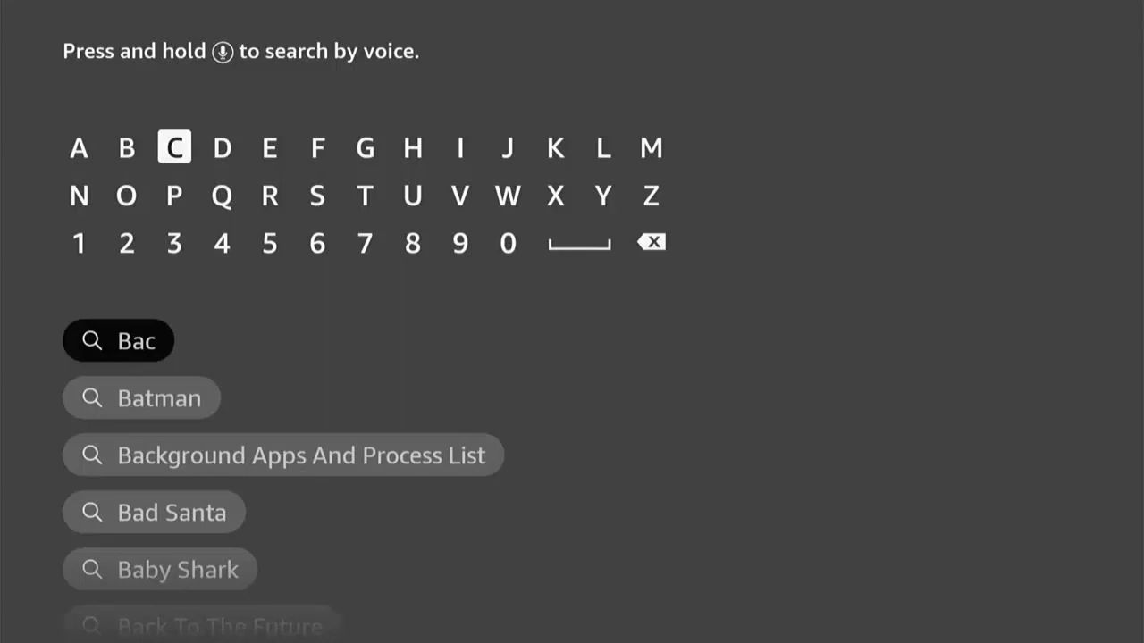
Choose the search suggestion Background Apps And Process List
key(Down)
key(Down)
key(Down)
key(Down)
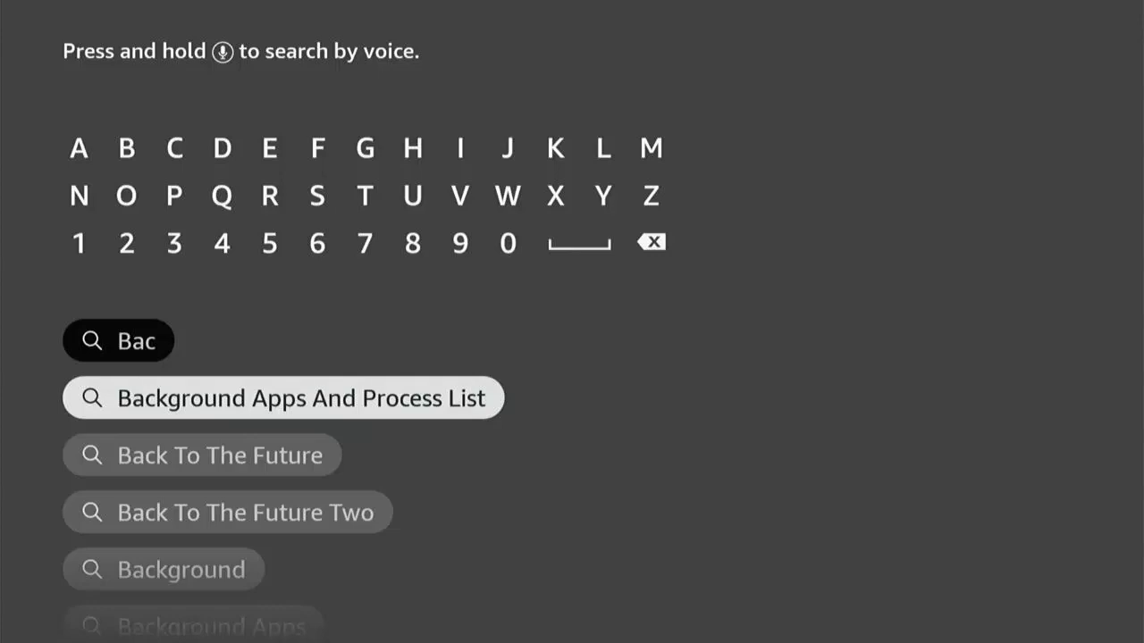
key(Return)
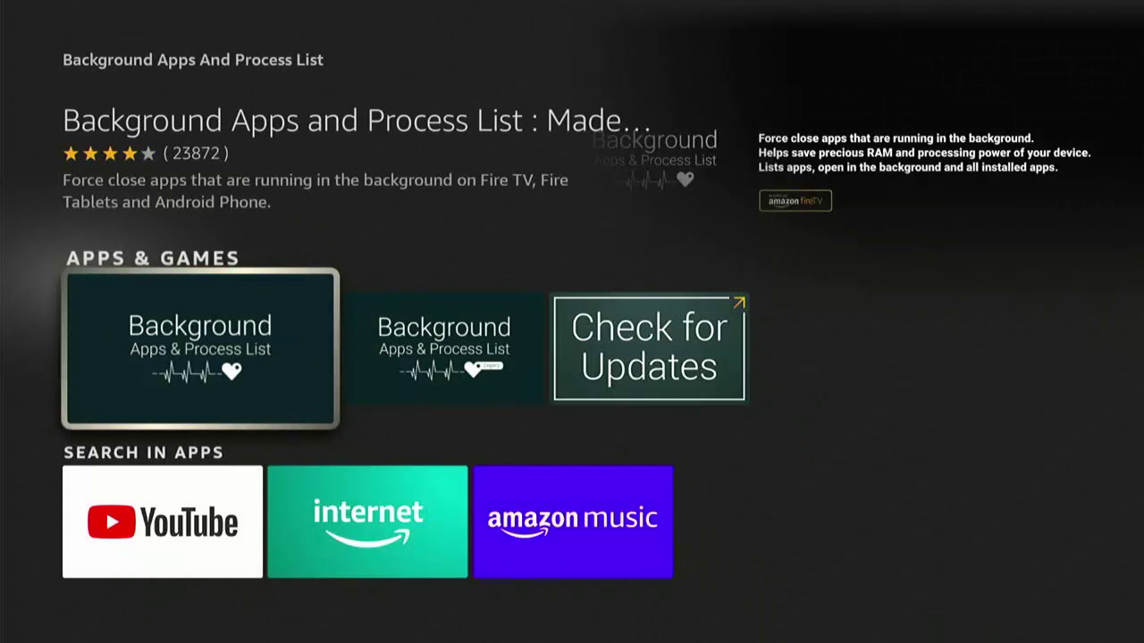
Compare the current and the Legacy versions of Background Apps and Process List in the search results
key(Right)
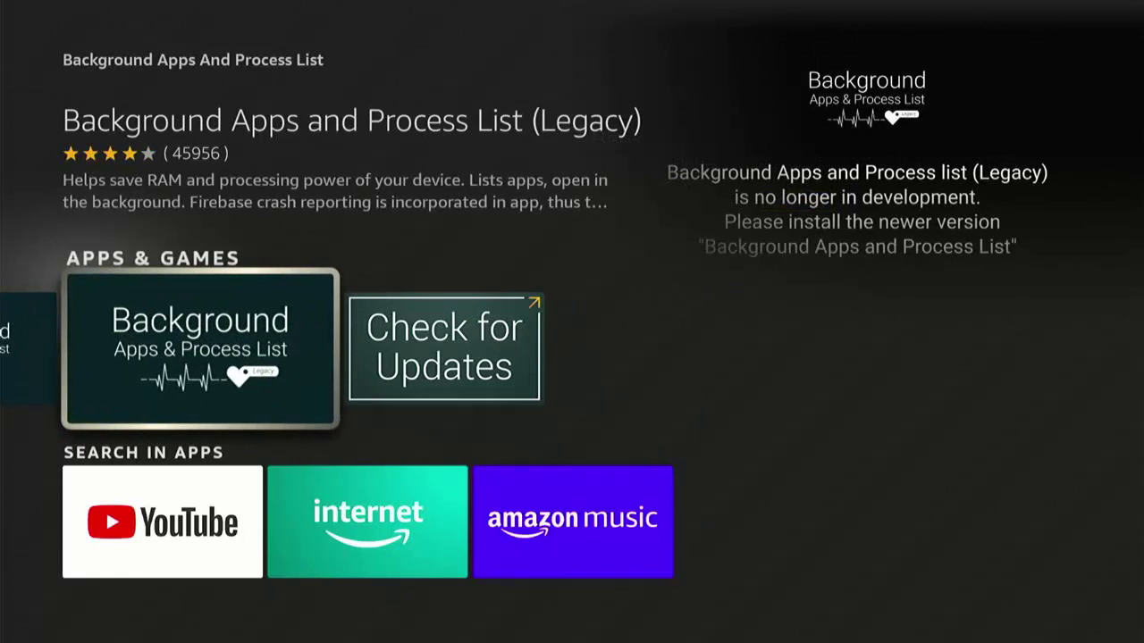
key(Left)
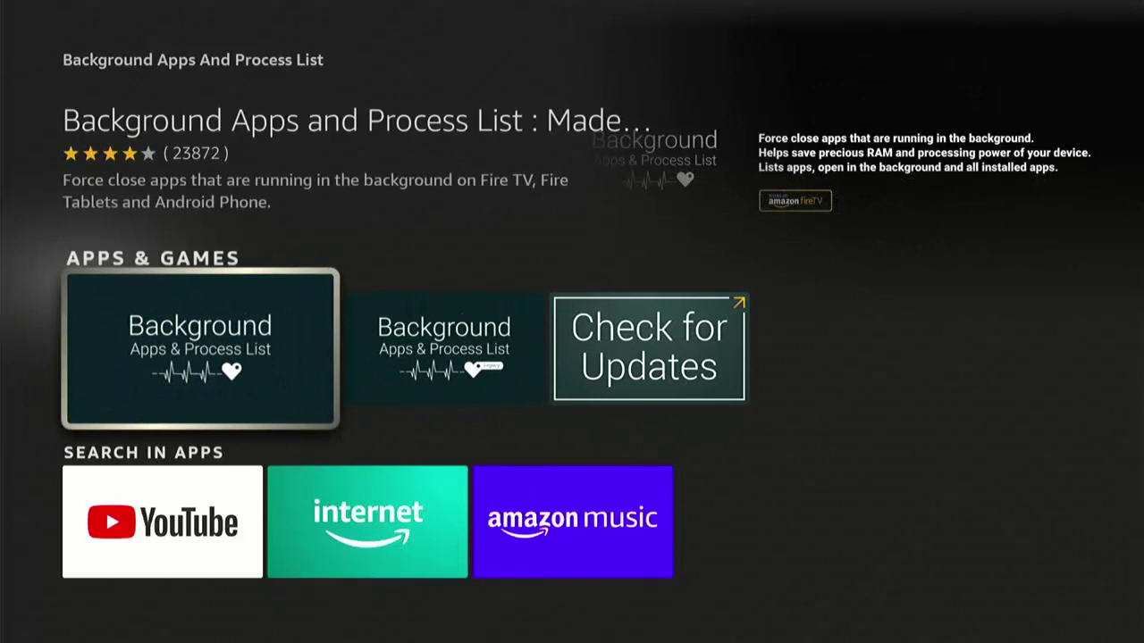
key(Right)
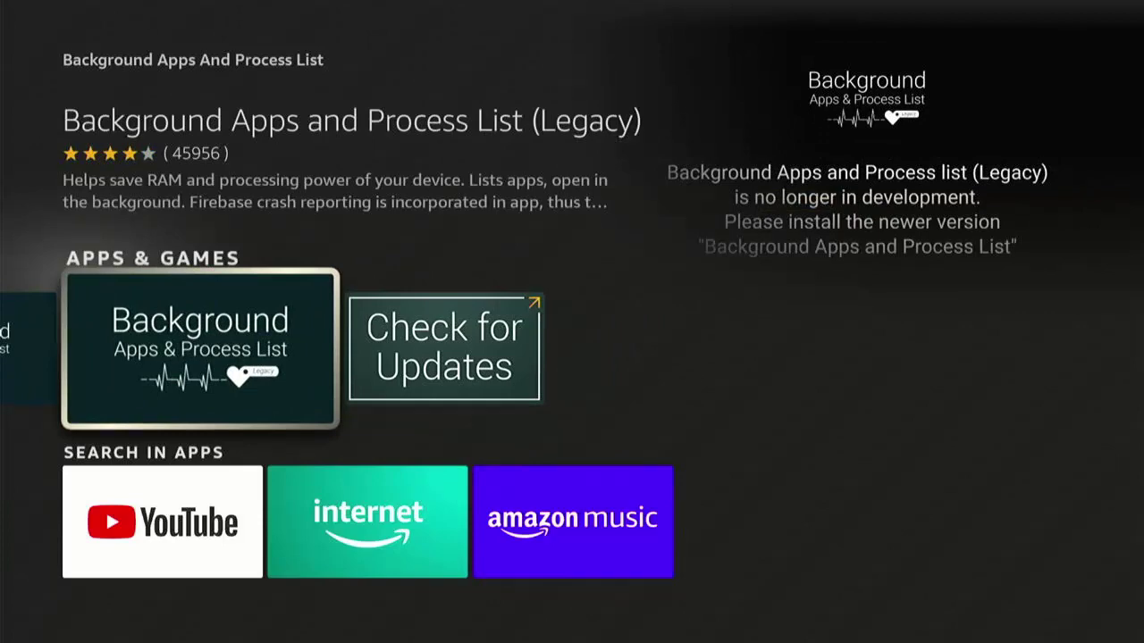
key(Left)
key(Right)
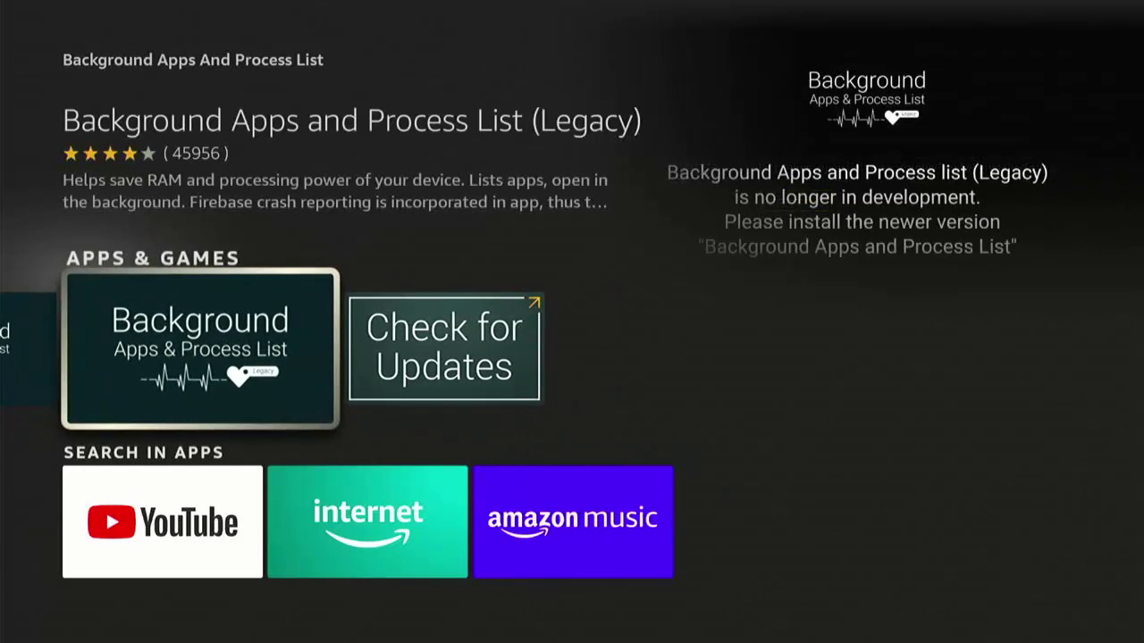
Download the non-legacy Background Apps and Process List app from its store page and open it
key(Left)
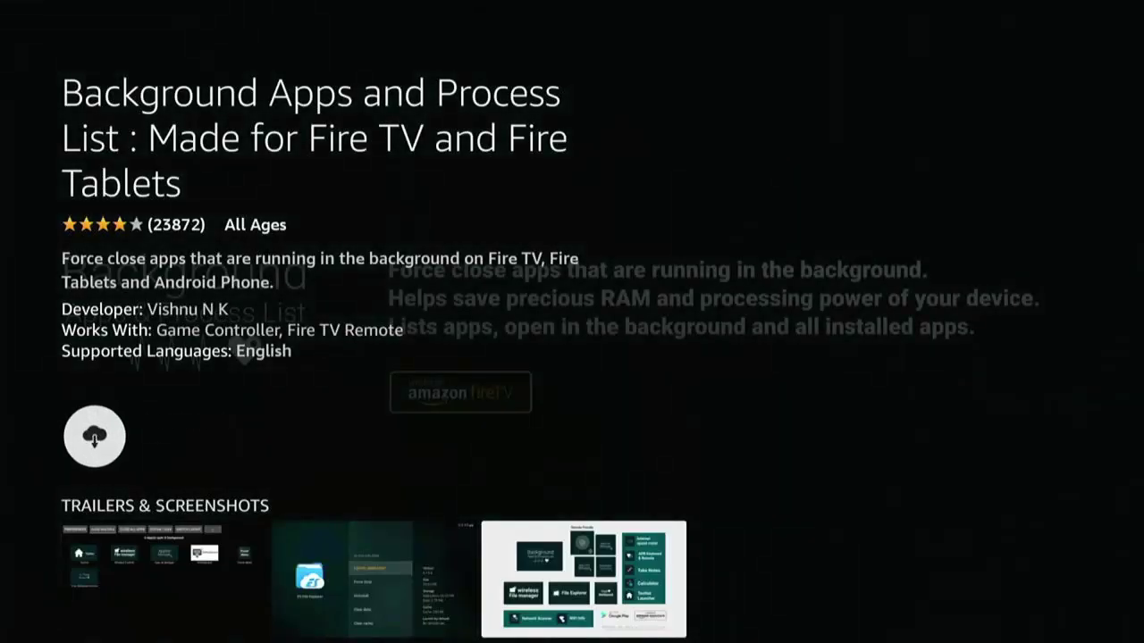
key(Return)
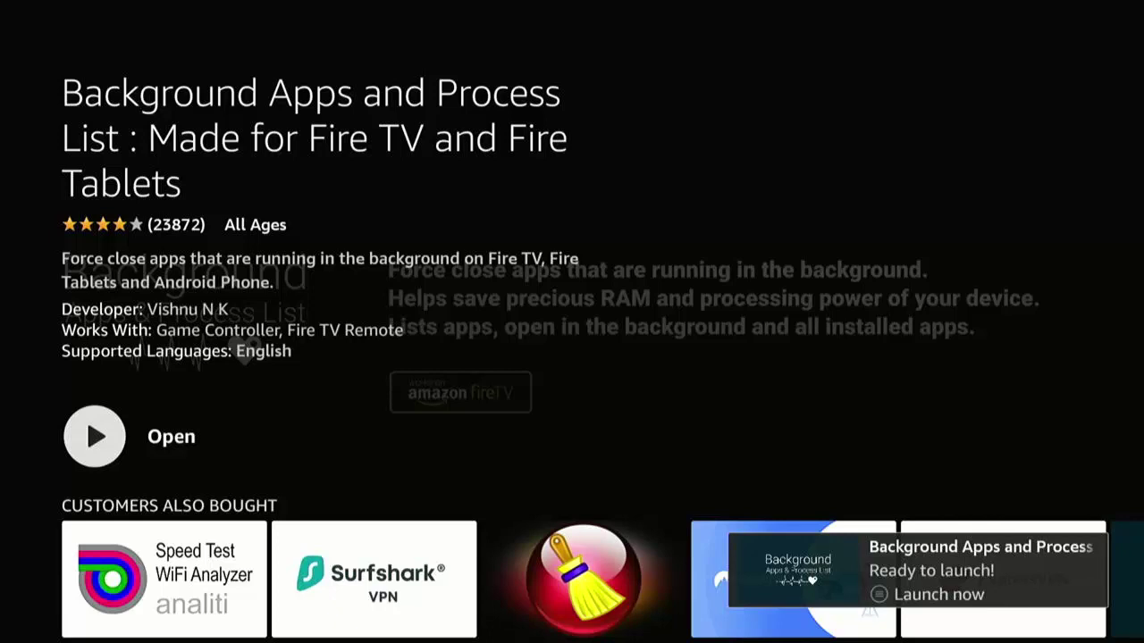
key(Return)
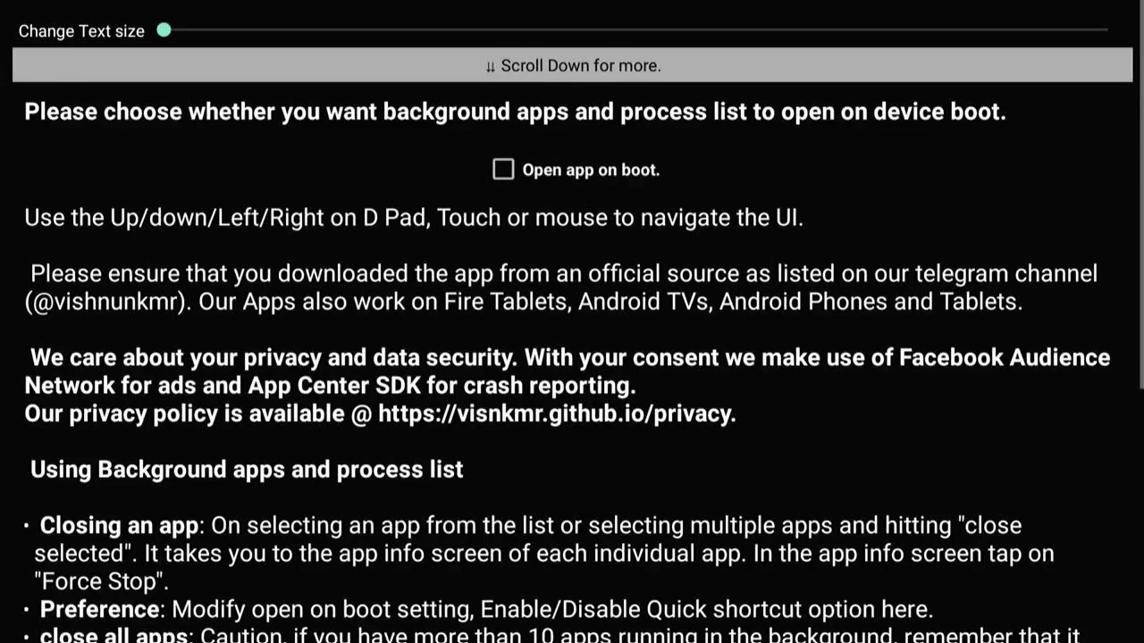
Leave the app's introduction screen to reach the list of apps open in the background
key(Down)
key(Down)
key(Down)
key(Return)
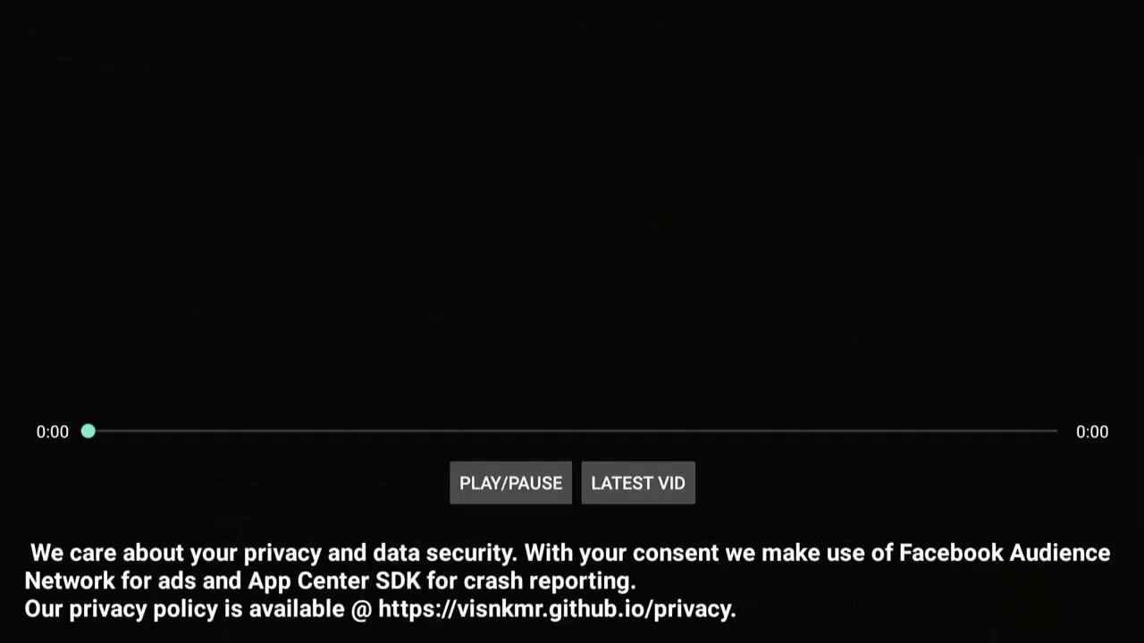
key(Escape)
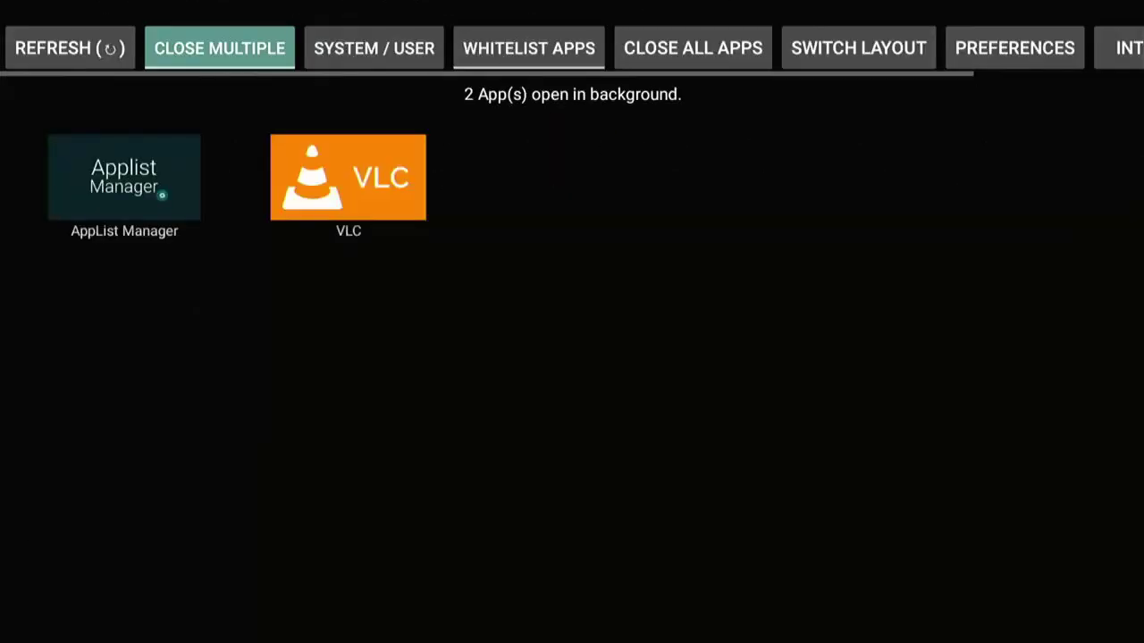
key(Down)
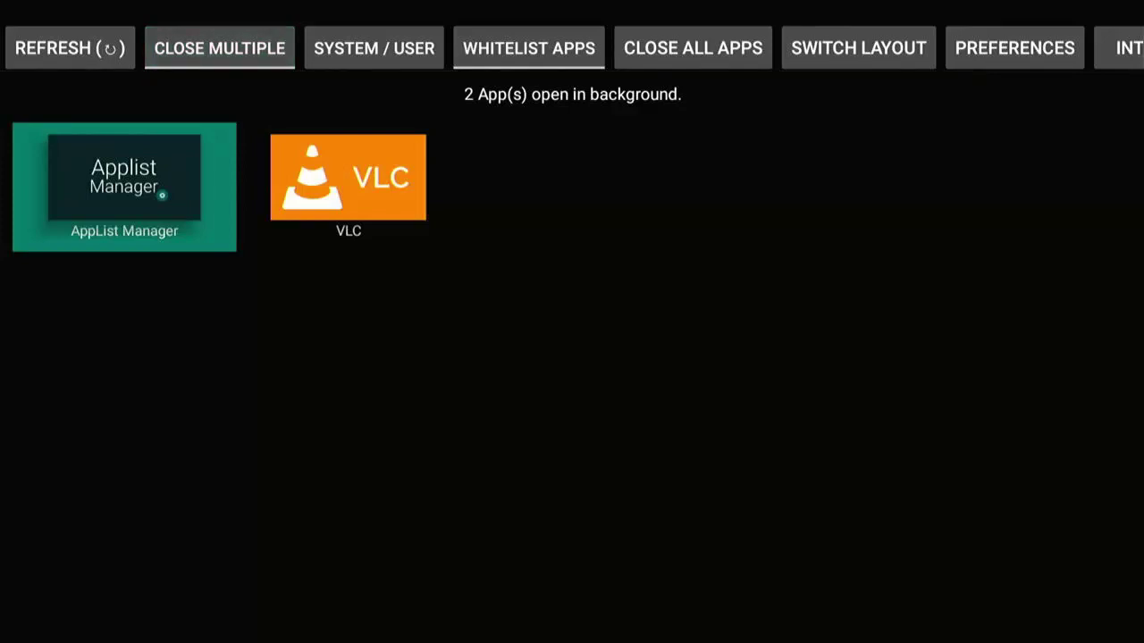
key(Right)
key(Up)
key(Left)
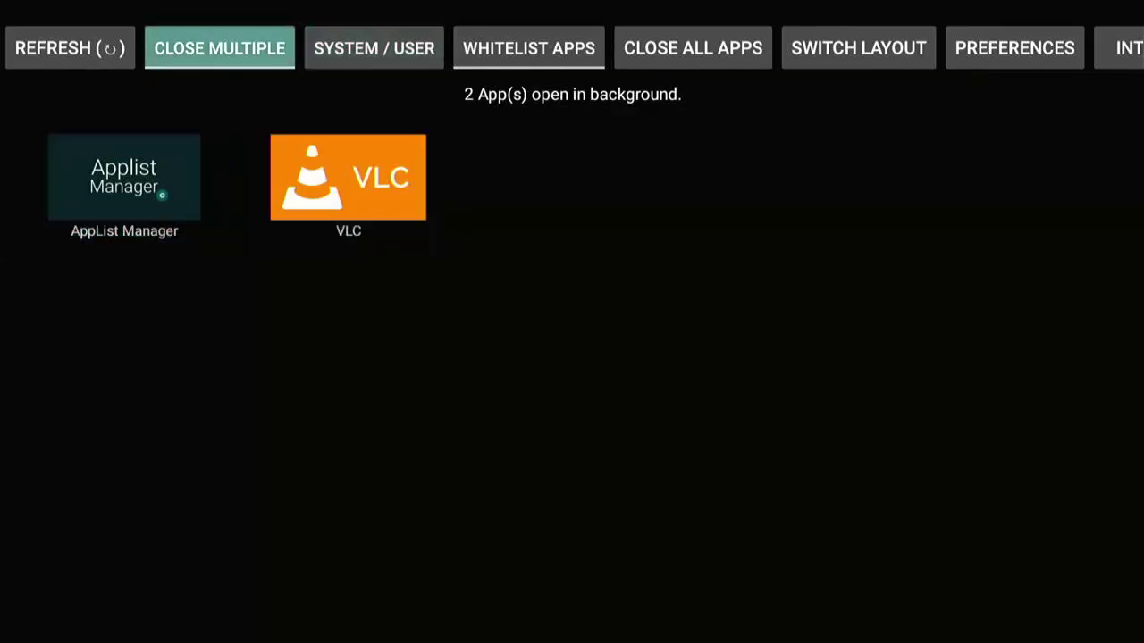
key(Down)
key(Right)
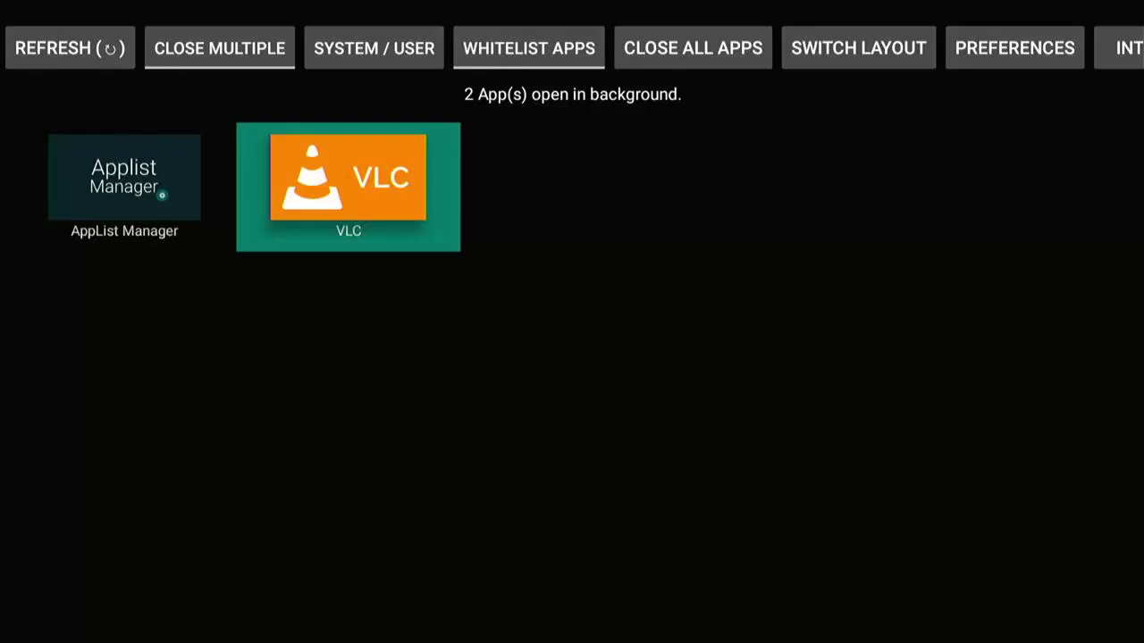
Turn on the Close Multiple mode and select all remaining background apps, AppList Manager and VLC
key(Up)
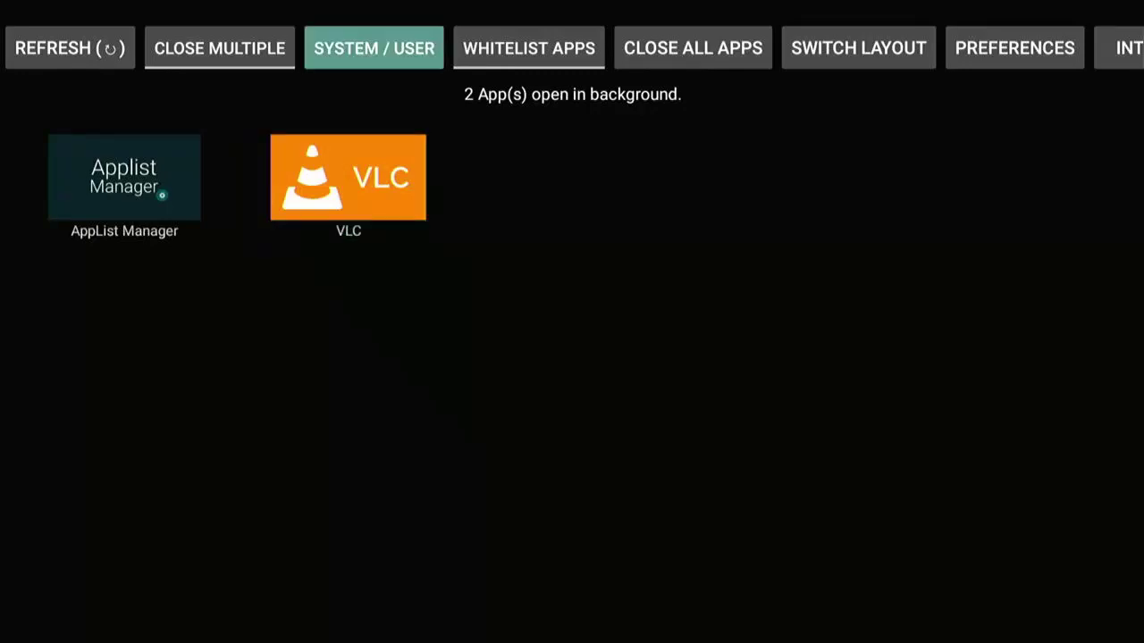
key(Left)
key(Return)
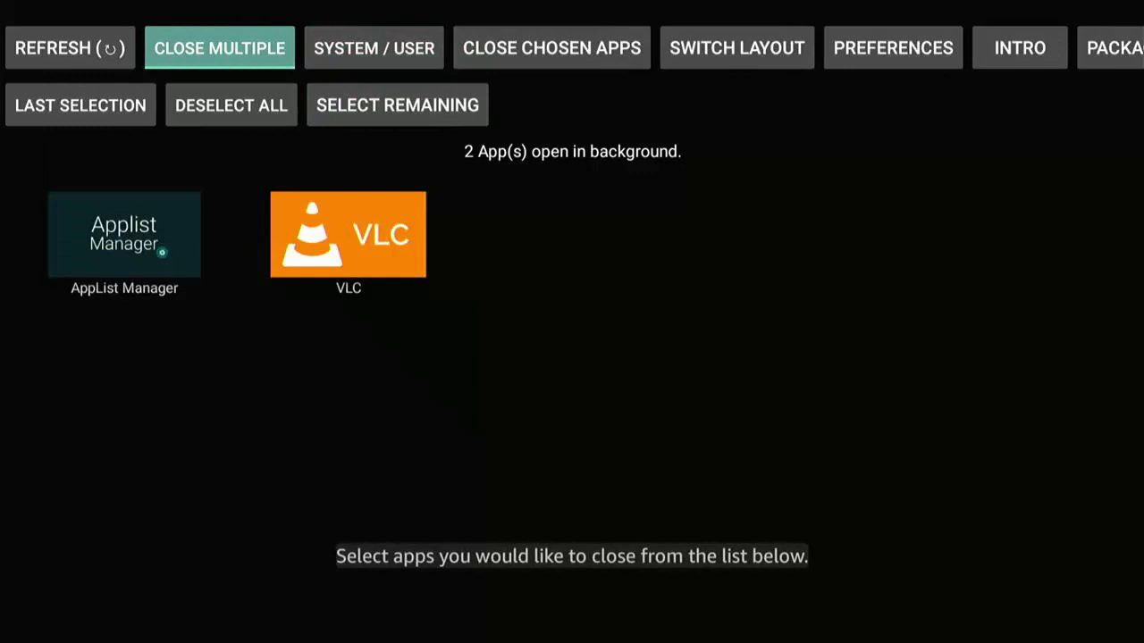
key(Down)
key(Right)
key(Return)
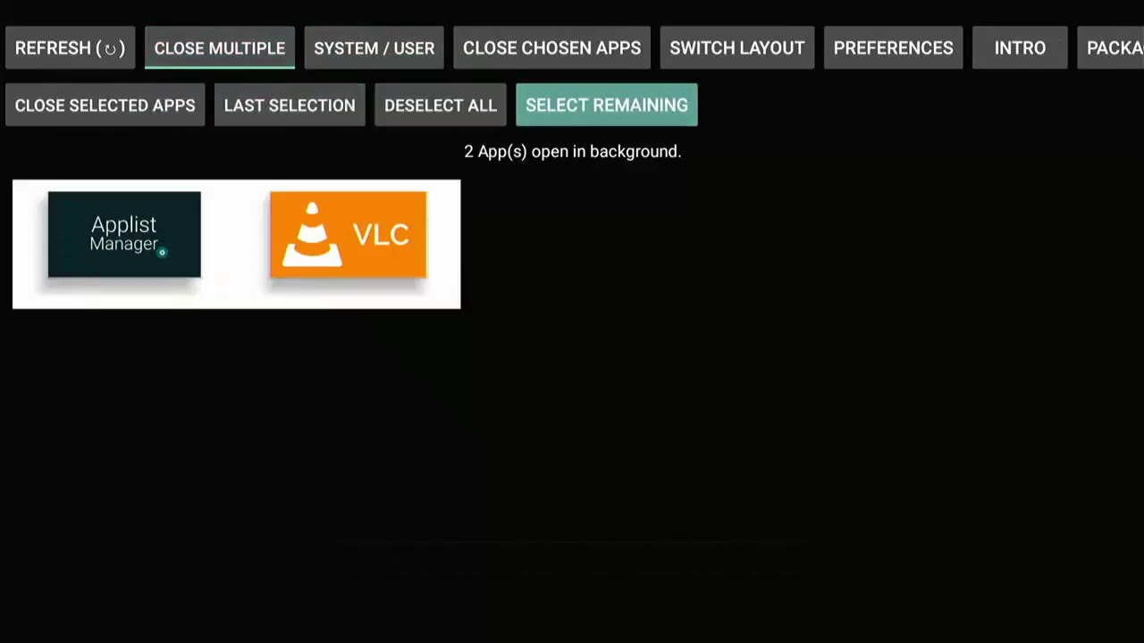
Start closing the selected apps
key(Left)
key(Left)
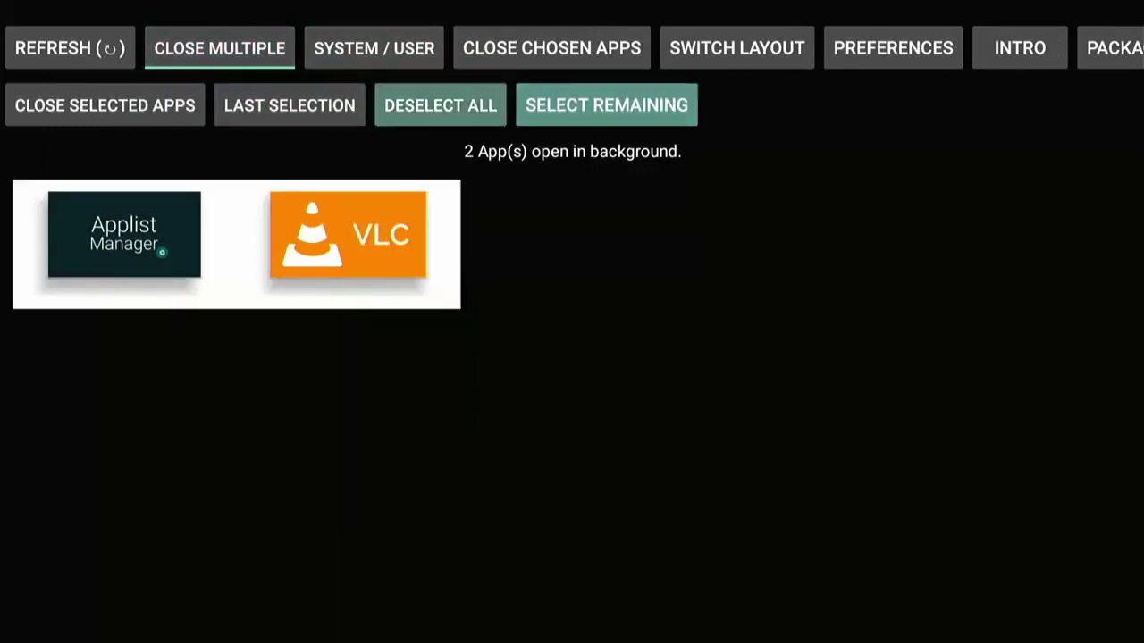
key(Left)
key(Return)
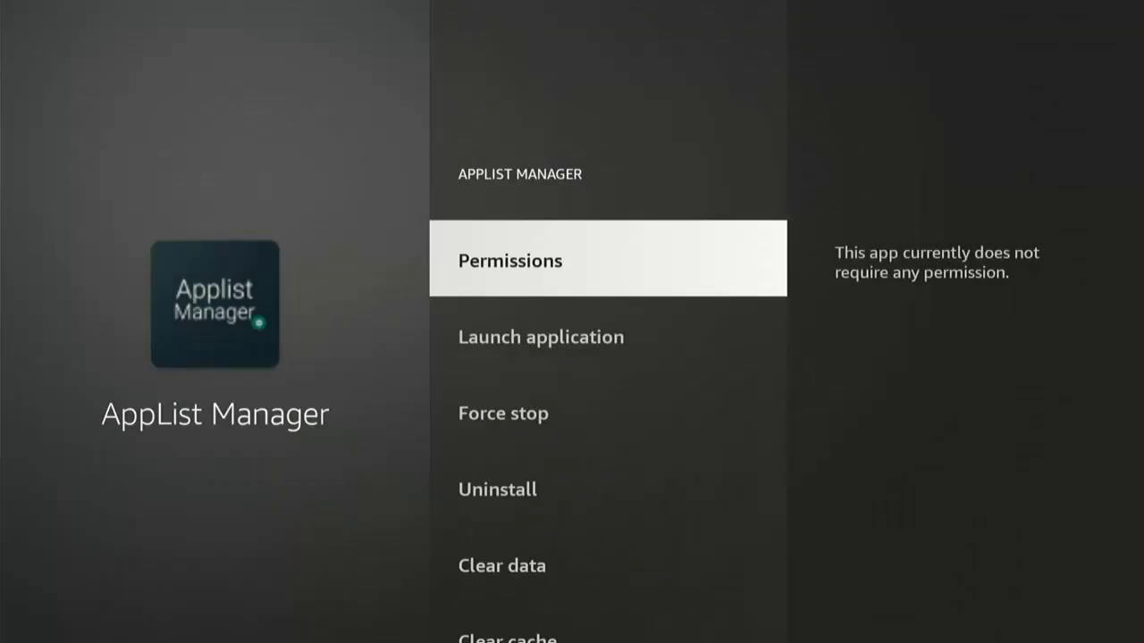
Force stop AppList Manager and VLC on their app info screens
key(Down)
key(Down)
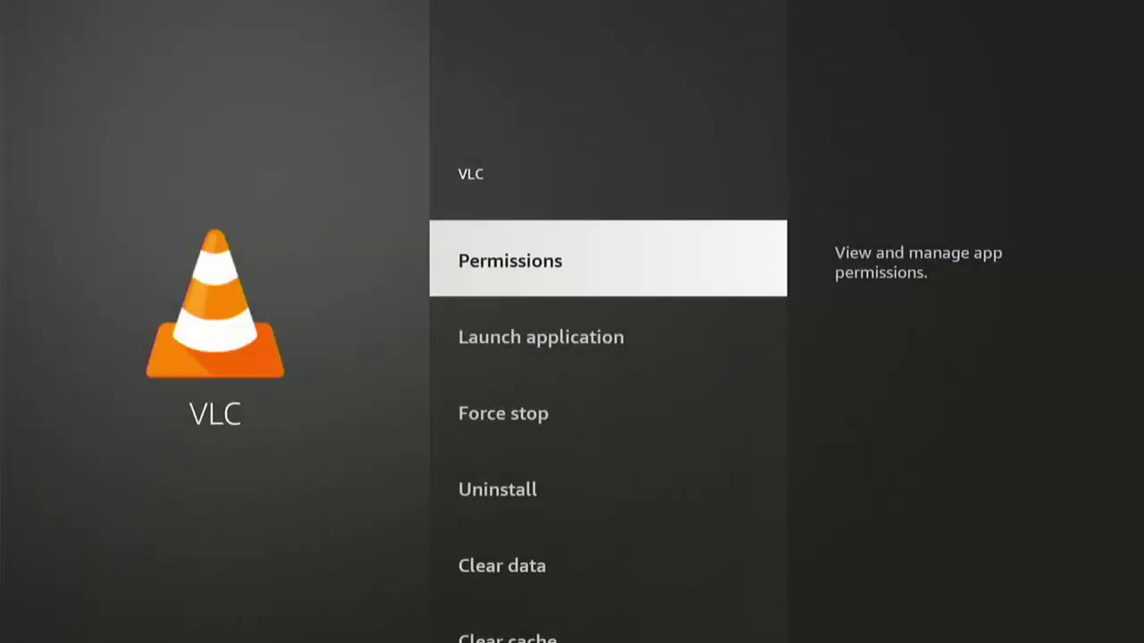
key(Down)
key(Down)
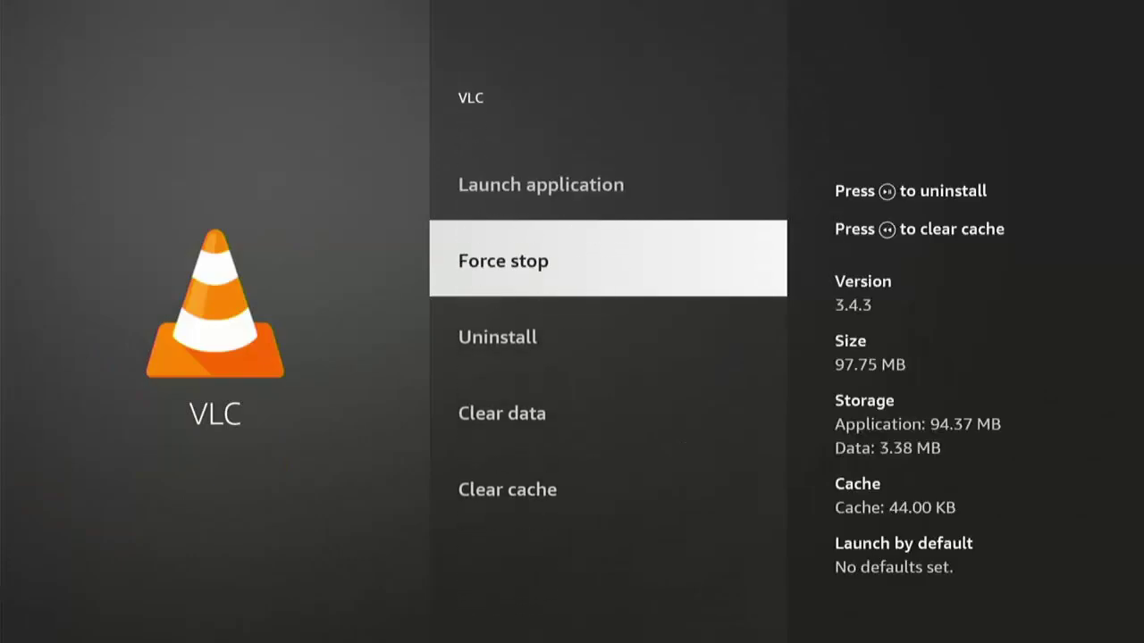